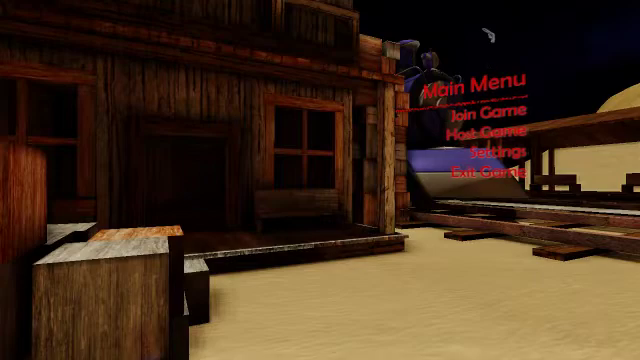
left_click(493, 112)
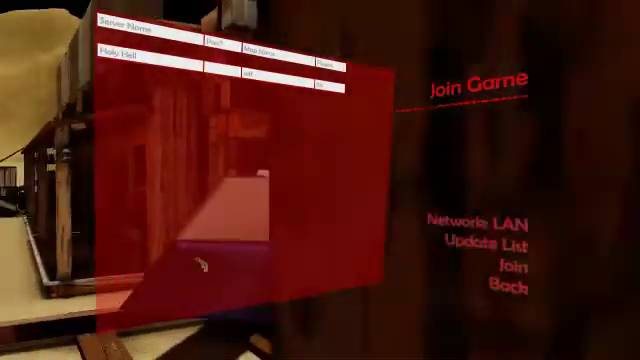
left_click(508, 150)
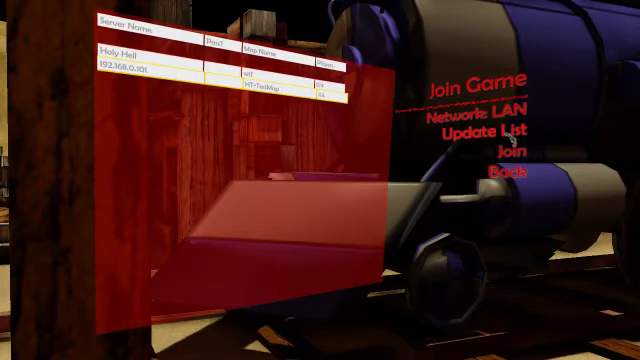
left_click(510, 148)
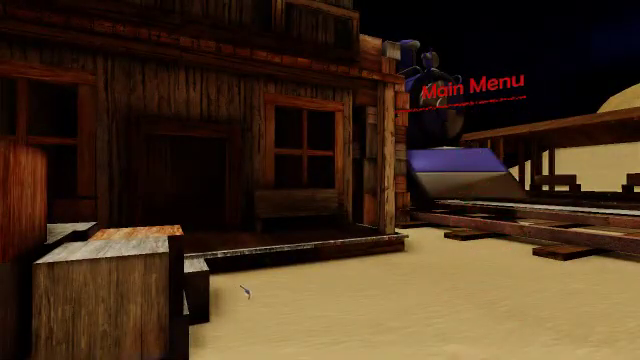
Step: Open Host Game and pick Two Rivers from the Level To Host list
left_click(485, 132)
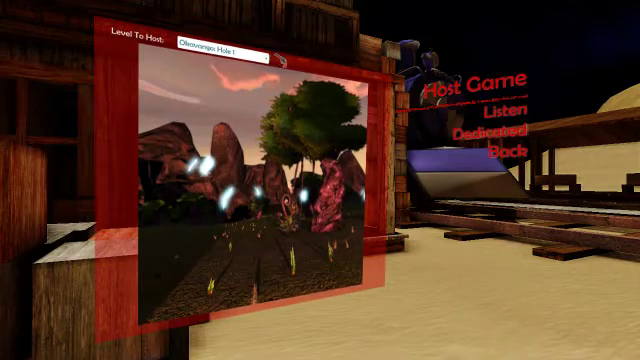
left_click(222, 45)
left_click(190, 44)
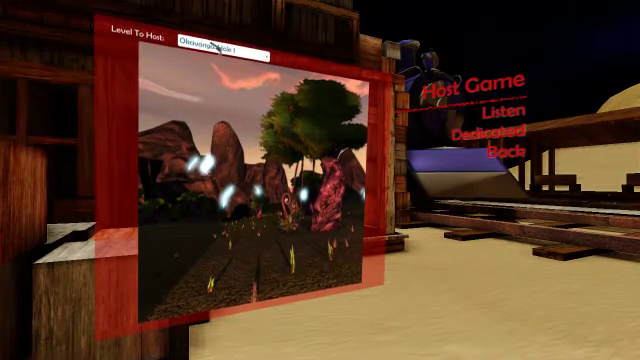
left_click(222, 55)
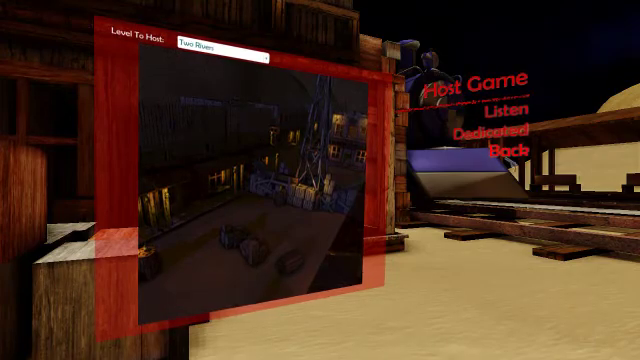
Step: Exit the Host Game screen and view the Settings screen
key("Escape")
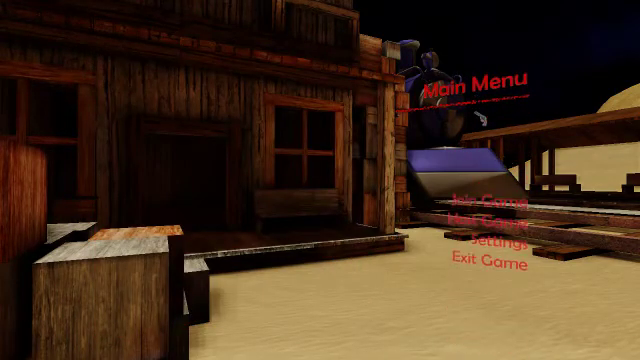
left_click(483, 151)
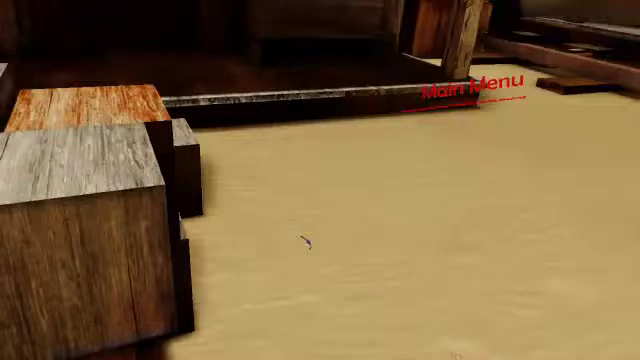